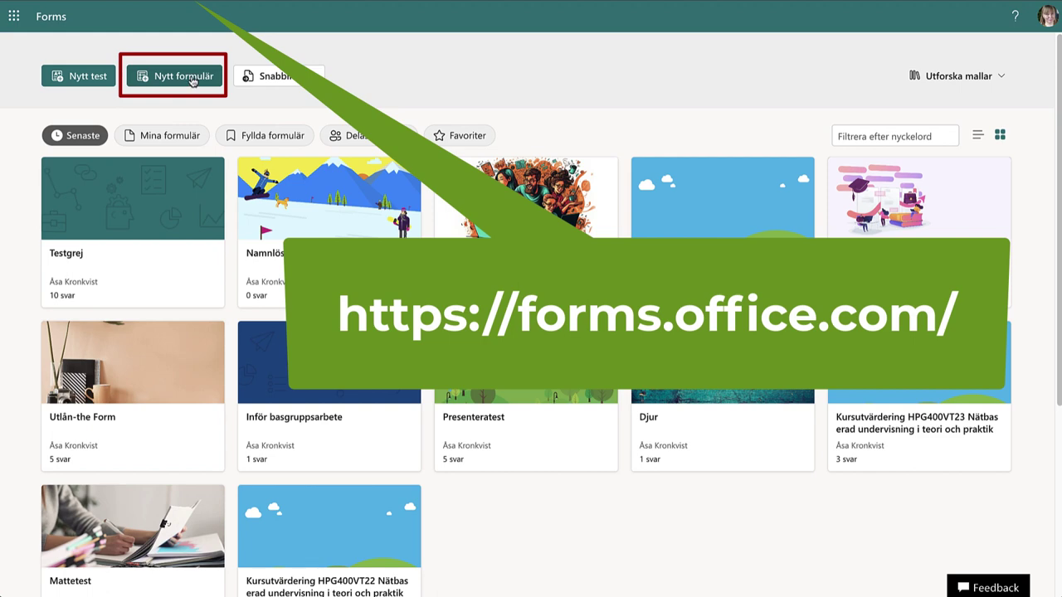
- Create a new form titled "Transporter" with the description "Vi undersöker hur personal och studenter transporterar sig till Högskolan Kristianstad"
{"action": "left_click", "coordinate": [192, 81]}
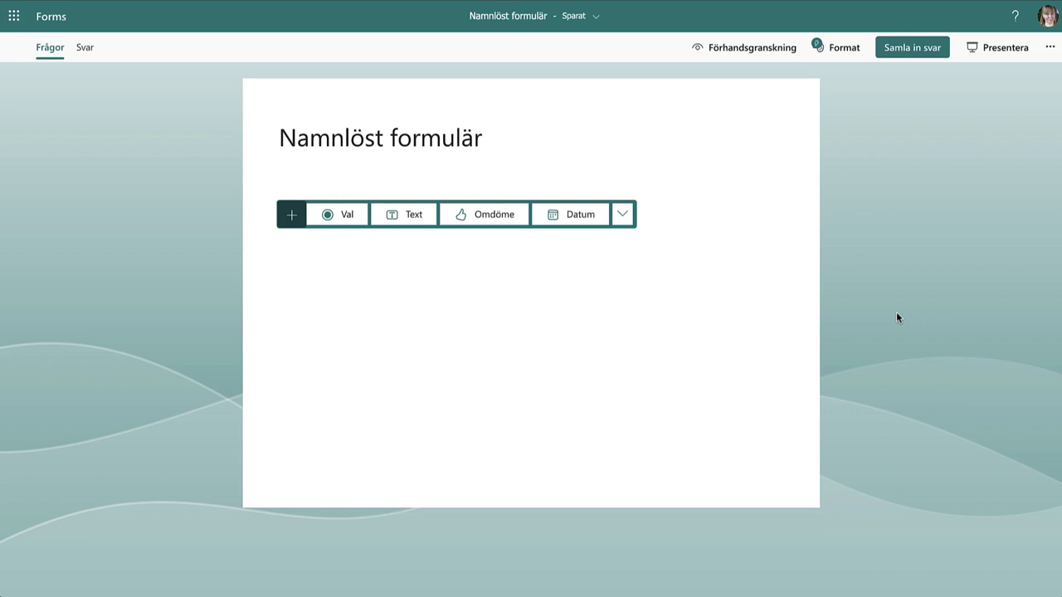
{"action": "left_click", "coordinate": [429, 140]}
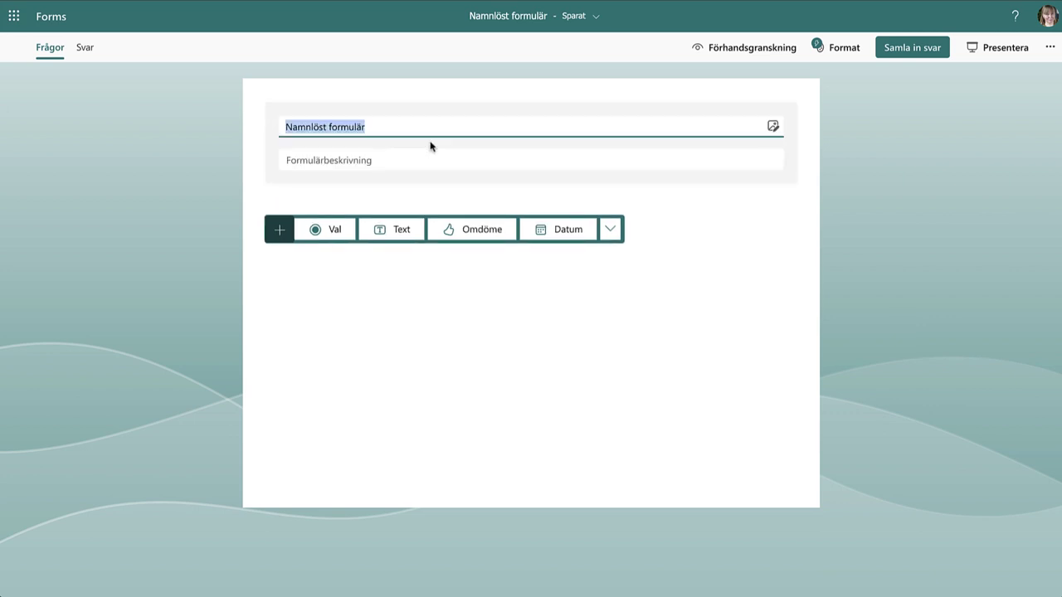
{"action": "type", "text": "Transporter"}
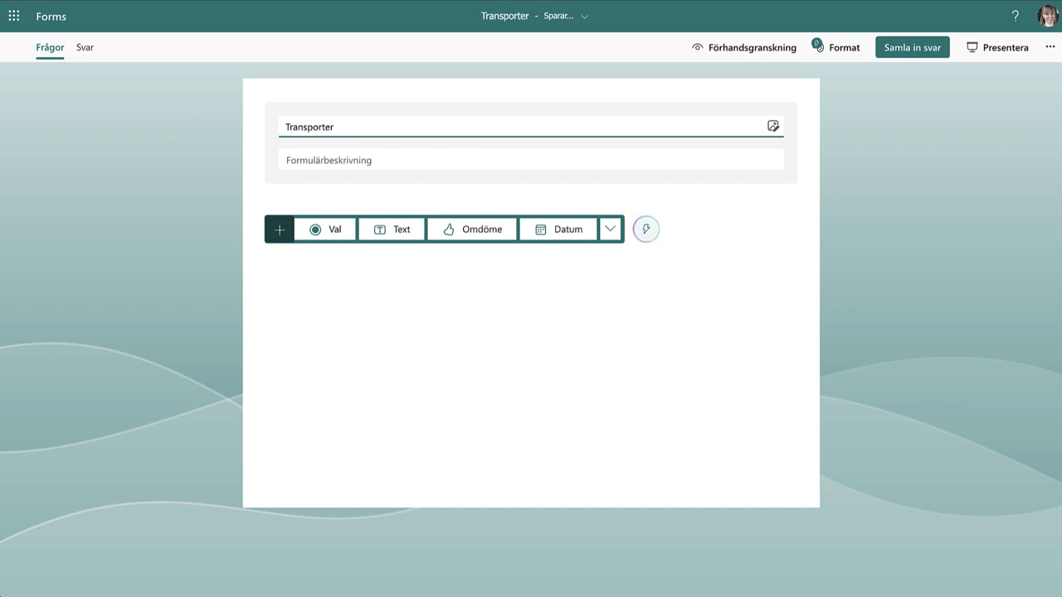
{"action": "key", "text": "Tab"}
{"action": "type", "text": "Vi undersöke"}
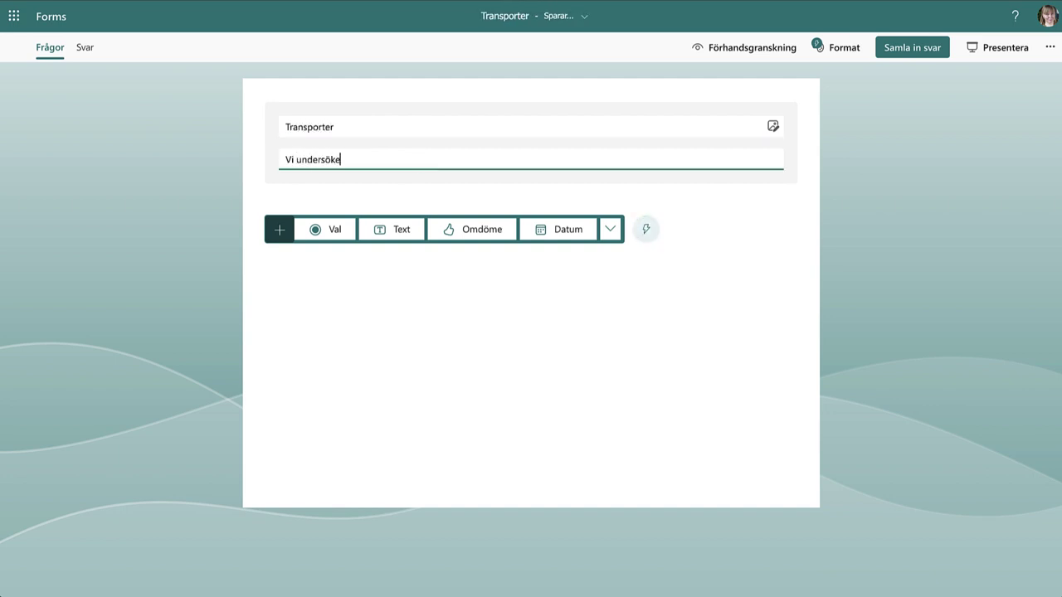
{"action": "type", "text": "r hur personal och studenter transpo"}
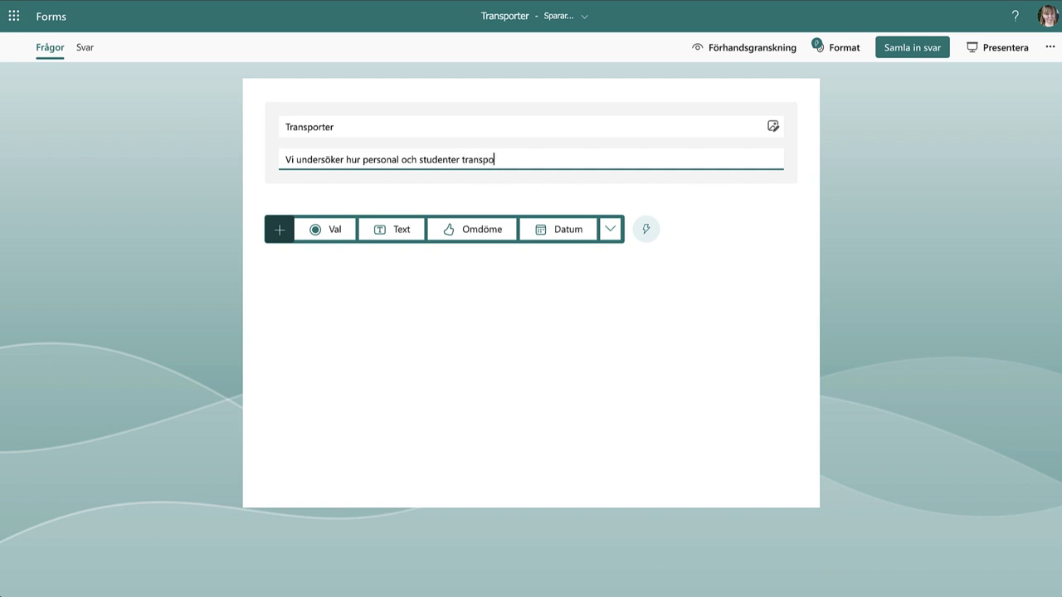
{"action": "type", "text": "rterar sig till Högskolan Kristianstad"}
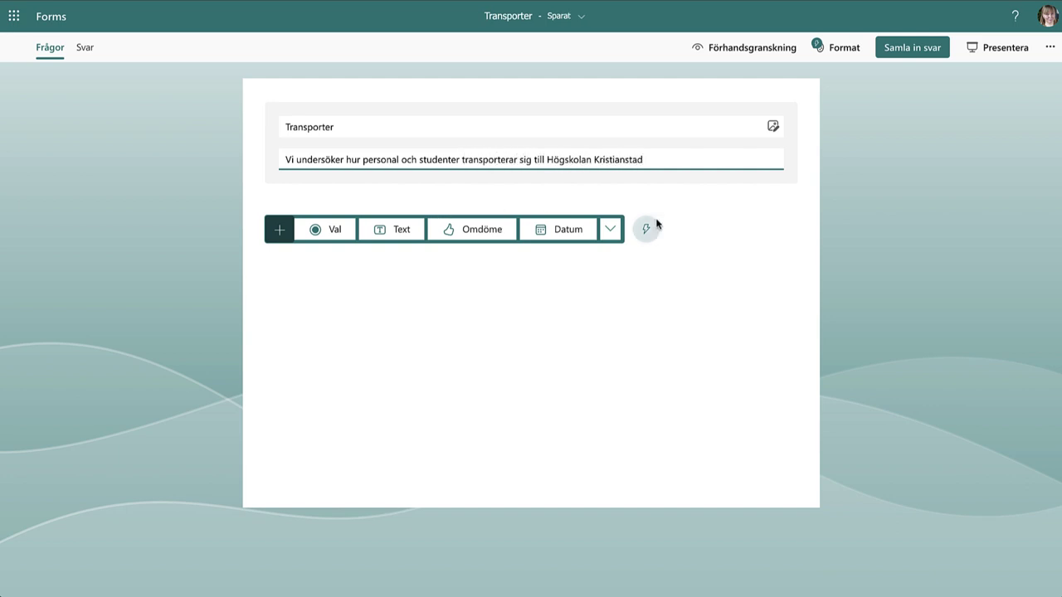
{"action": "left_click", "coordinate": [875, 209]}
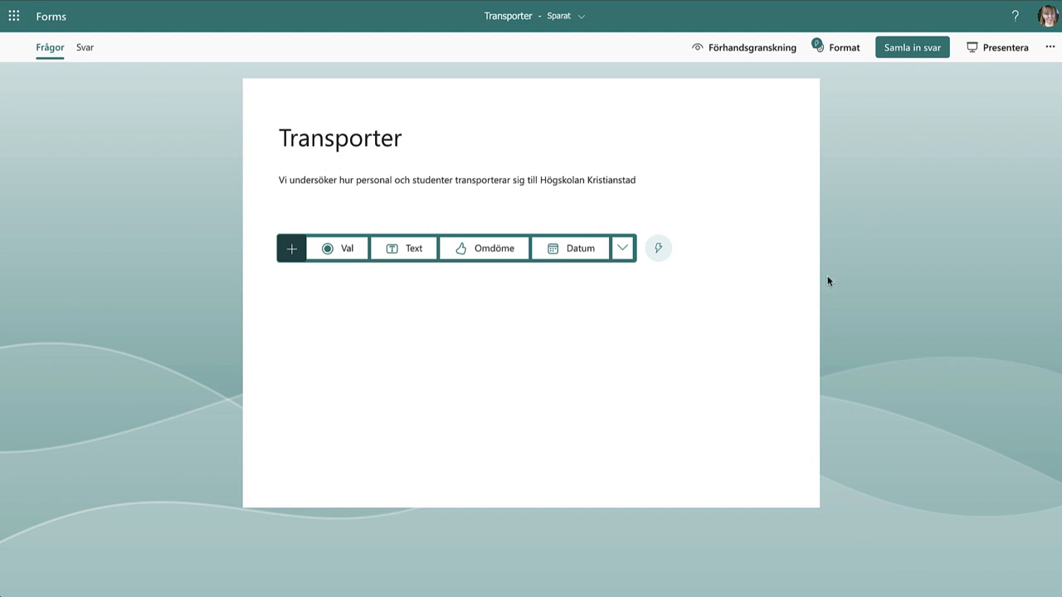
- Add the choice question "Hur långt har du till HKR?" with options Under 5 km, 5-15 km, 15-30 km and över 30 km
{"action": "left_click", "coordinate": [339, 251]}
{"action": "type", "text": "Hur långt har du till HKR?"}
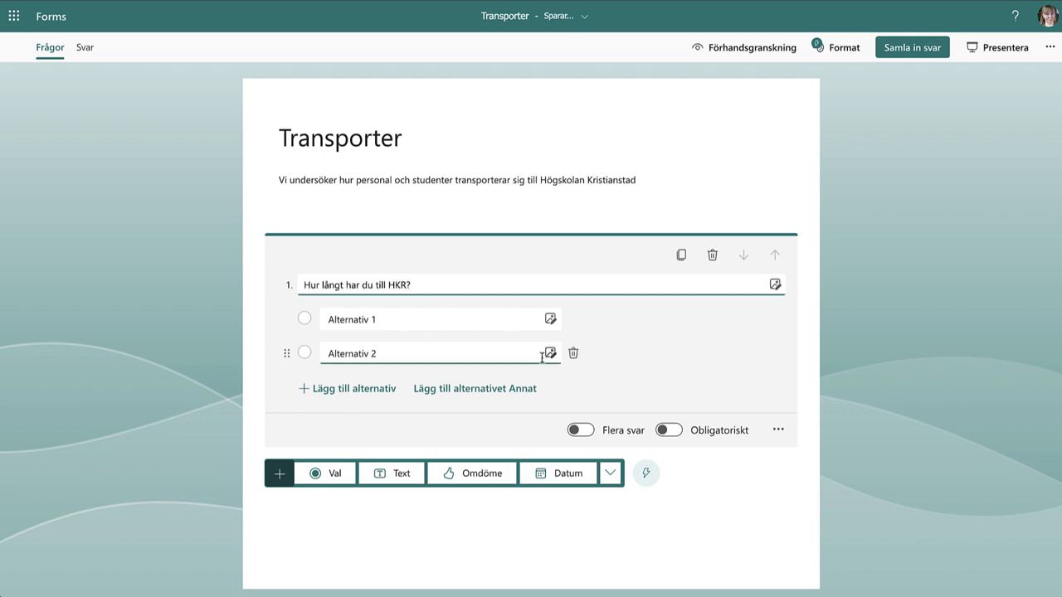
{"action": "key", "text": "Tab"}
{"action": "type", "text": "Under 5 km"}
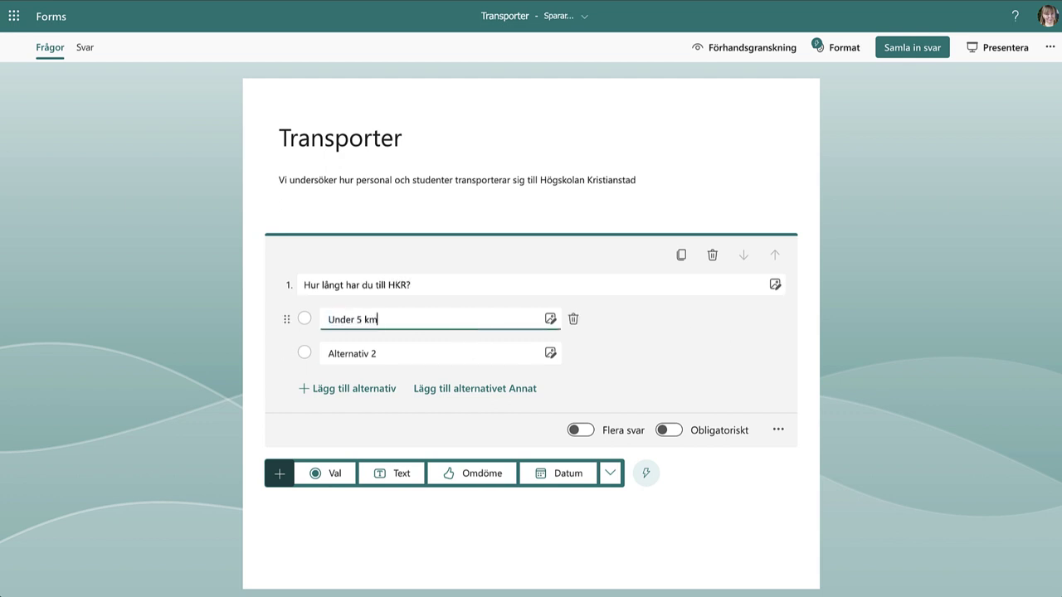
{"action": "key", "text": "Return"}
{"action": "type", "text": "5-15 km"}
{"action": "key", "text": "Return"}
{"action": "type", "text": "15-30 km"}
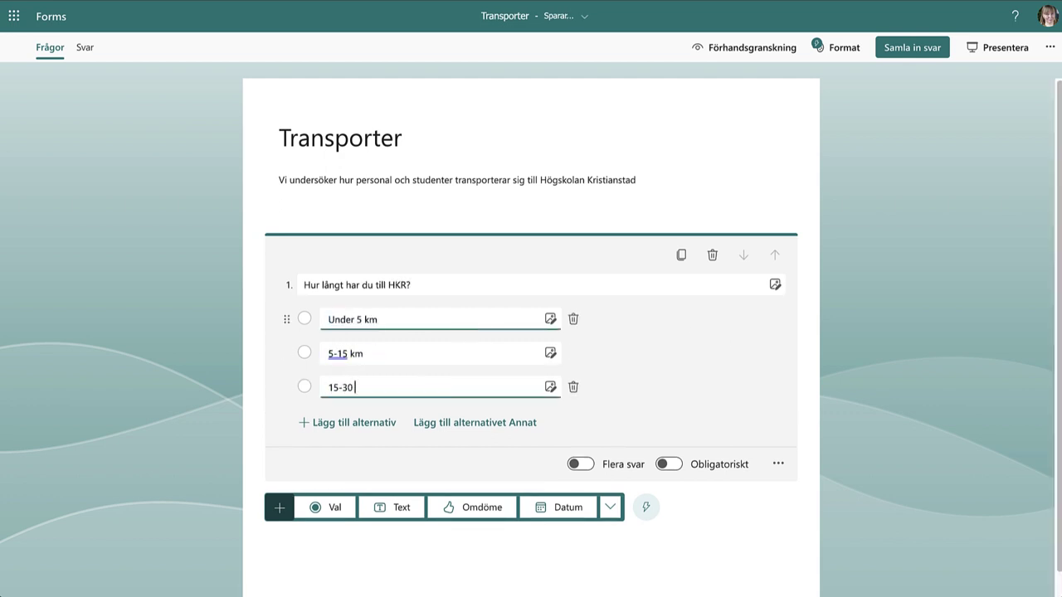
{"action": "key", "text": "Return"}
{"action": "type", "text": "över 30 km"}
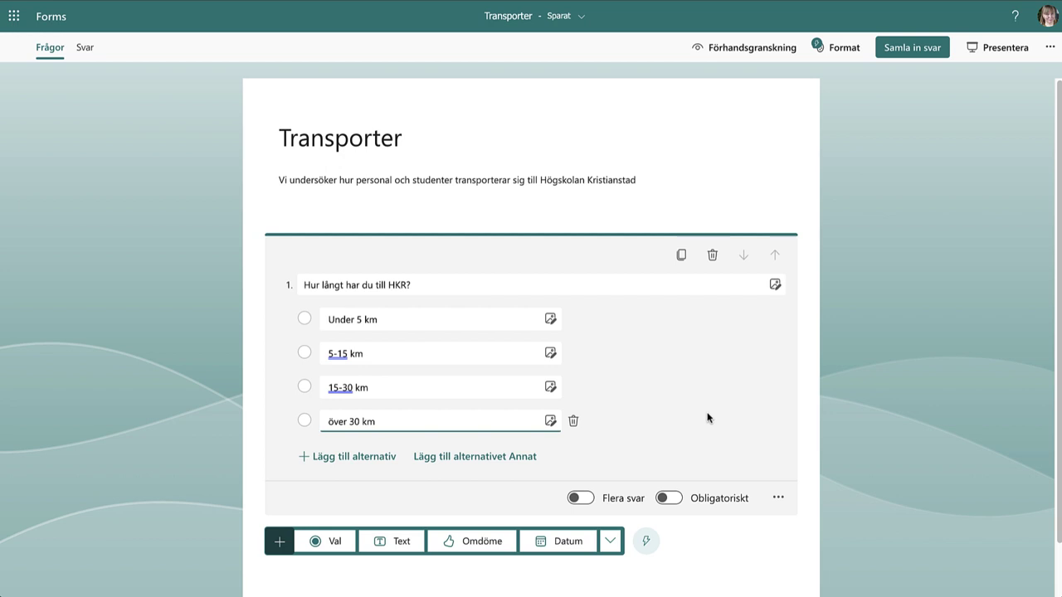
{"action": "left_click", "coordinate": [888, 382]}
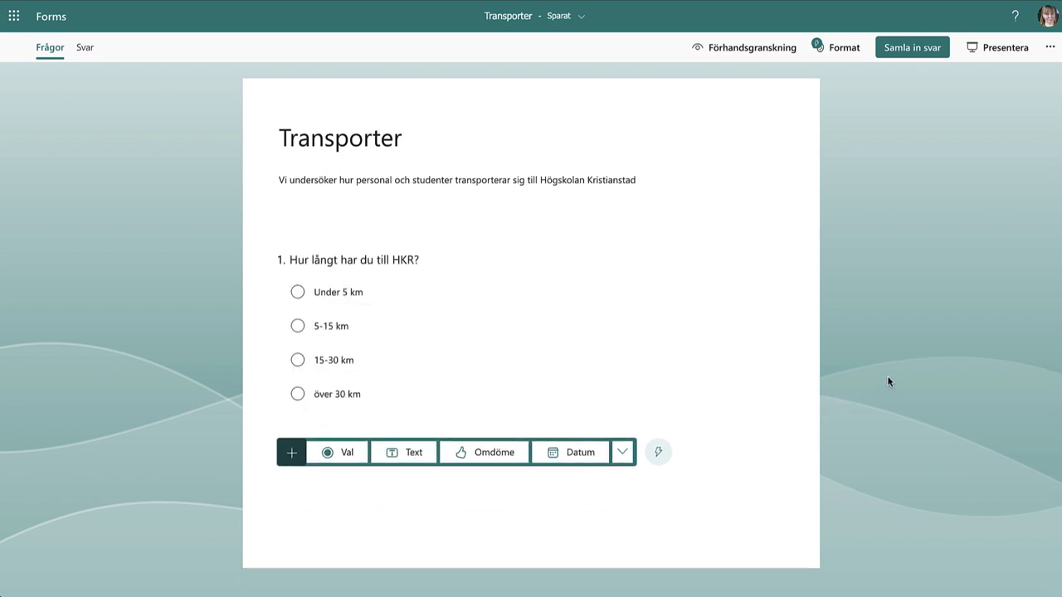
- Add the choice question "Hur tar du dig oftast till HKR?" with options Gång, Cykel, Bil, Kollektivtrafik and the Annat alternative
{"action": "left_click", "coordinate": [339, 452]}
{"action": "type", "text": "Hur tar du dig oftast till HKR?"}
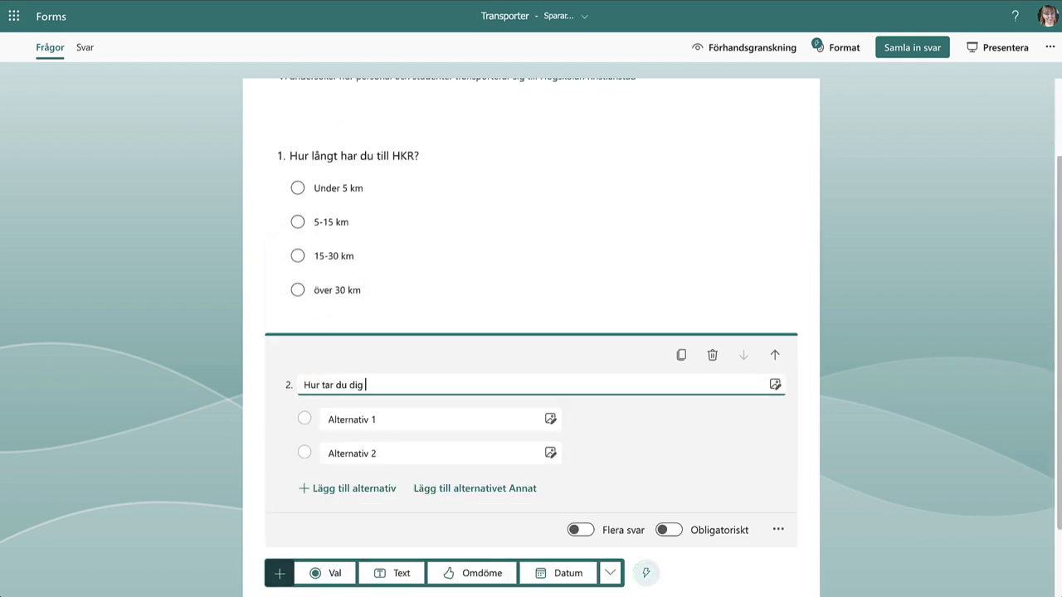
{"action": "left_click", "coordinate": [400, 420]}
{"action": "type", "text": "Gång"}
{"action": "key", "text": "Return"}
{"action": "type", "text": "Cykel"}
{"action": "key", "text": "Return"}
{"action": "type", "text": "Bil"}
{"action": "key", "text": "Return"}
{"action": "type", "text": "Kollektivtrafik"}
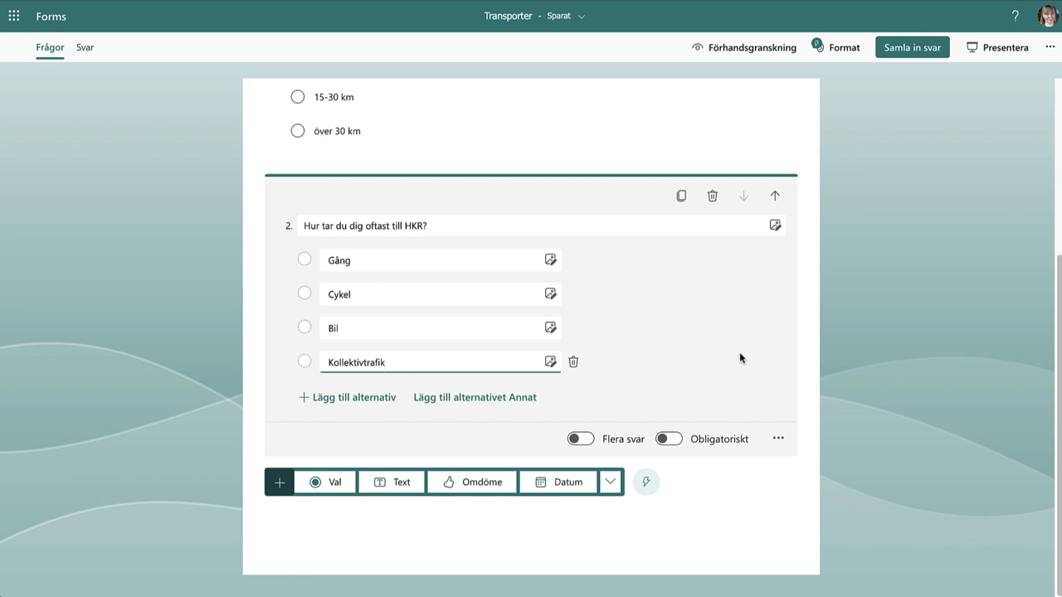
{"action": "left_click", "coordinate": [516, 399]}
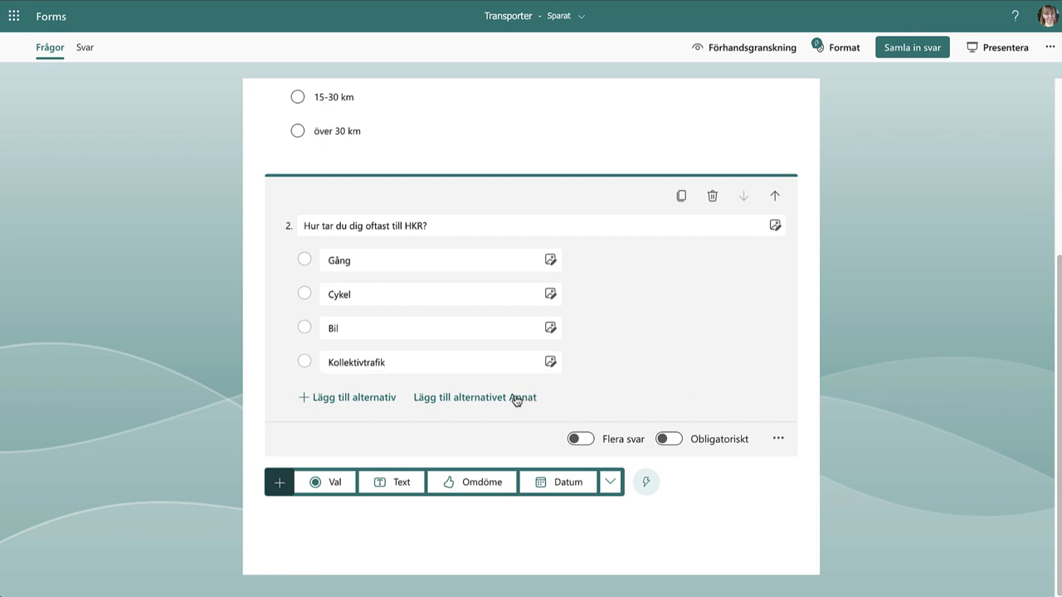
{"action": "left_click", "coordinate": [865, 408]}
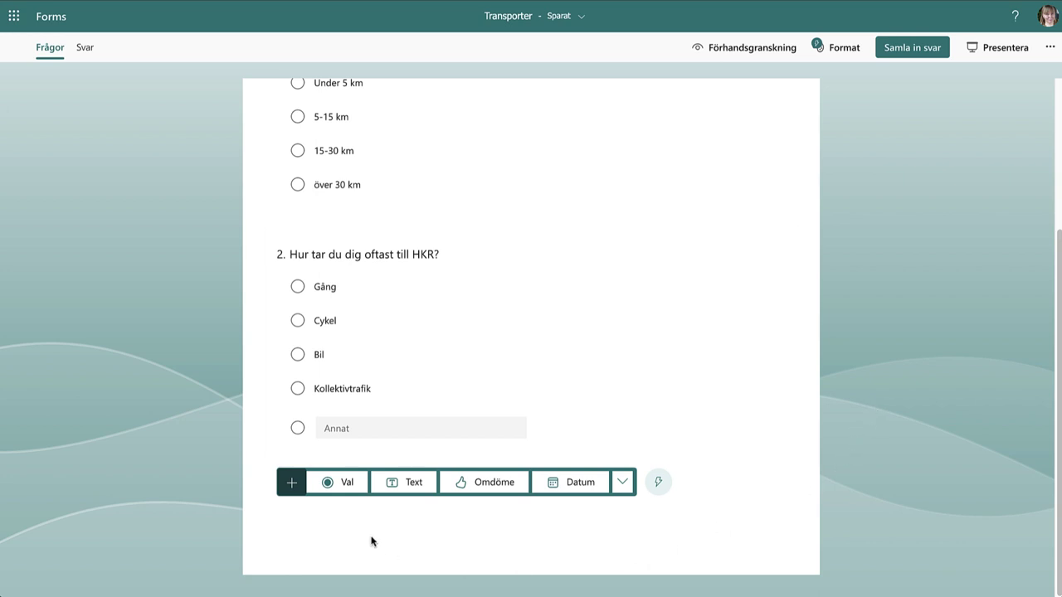
- Add a long-answer text question "Tror du att ditt sätt att ta dig till HKR kommer att förändras när skolan flyttar in till centrum? Hur i så fall?"
{"action": "left_click", "coordinate": [398, 488]}
{"action": "type", "text": "Tror du att ditt sätt att ta dig till HKR kom"}
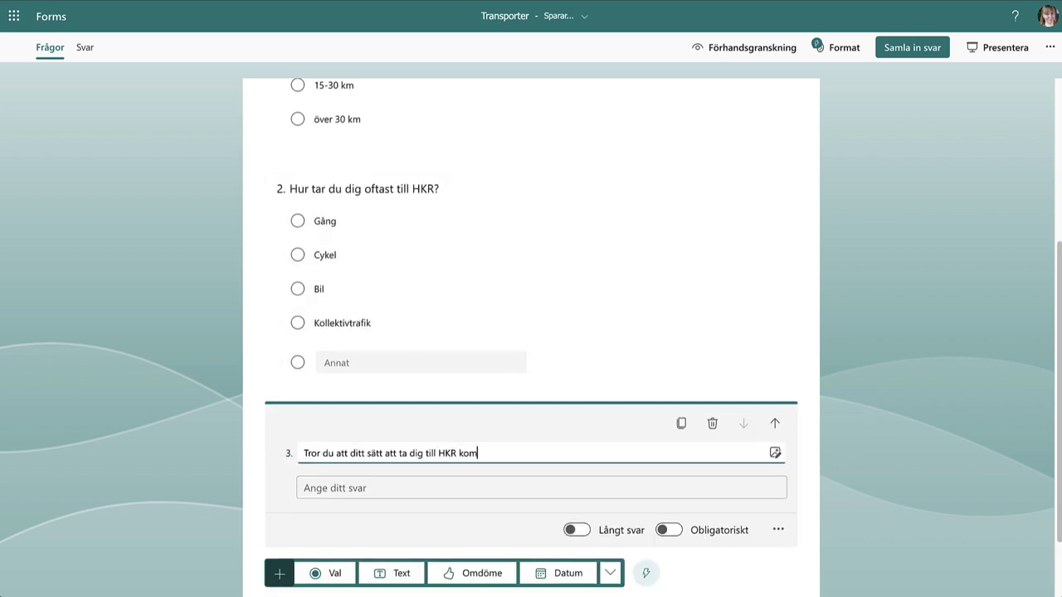
{"action": "type", "text": "mer att förändras när skolan flyttar in till centrum? Hur i så fall?"}
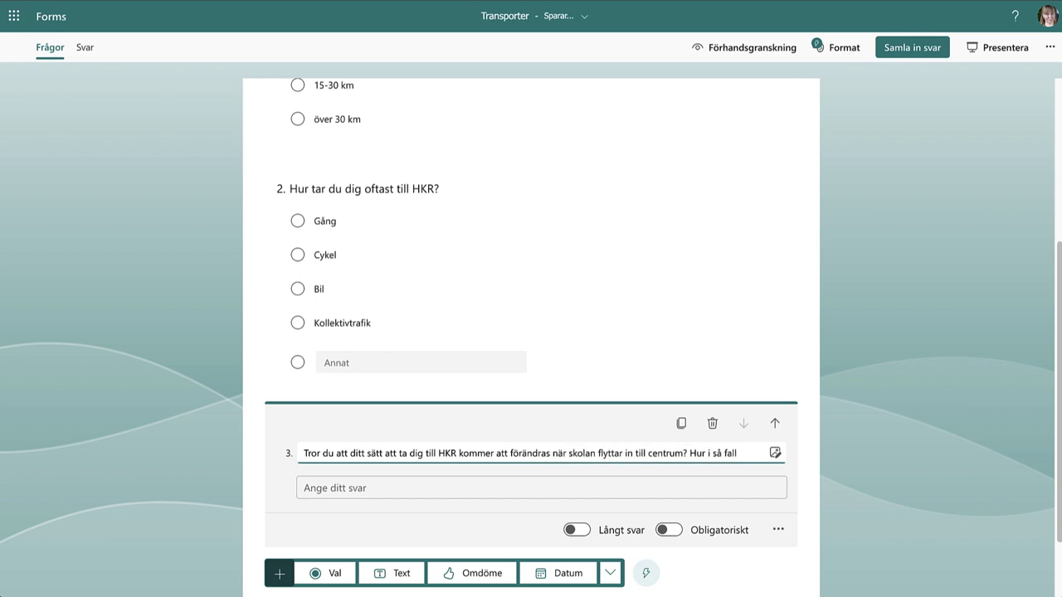
{"action": "left_click", "coordinate": [631, 531]}
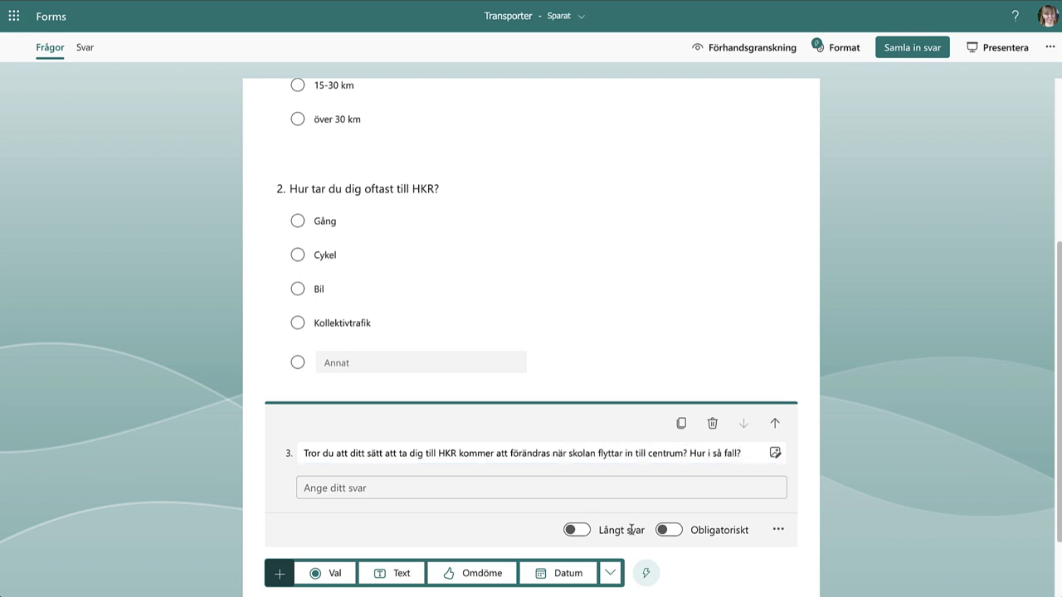
{"action": "left_click", "coordinate": [587, 534]}
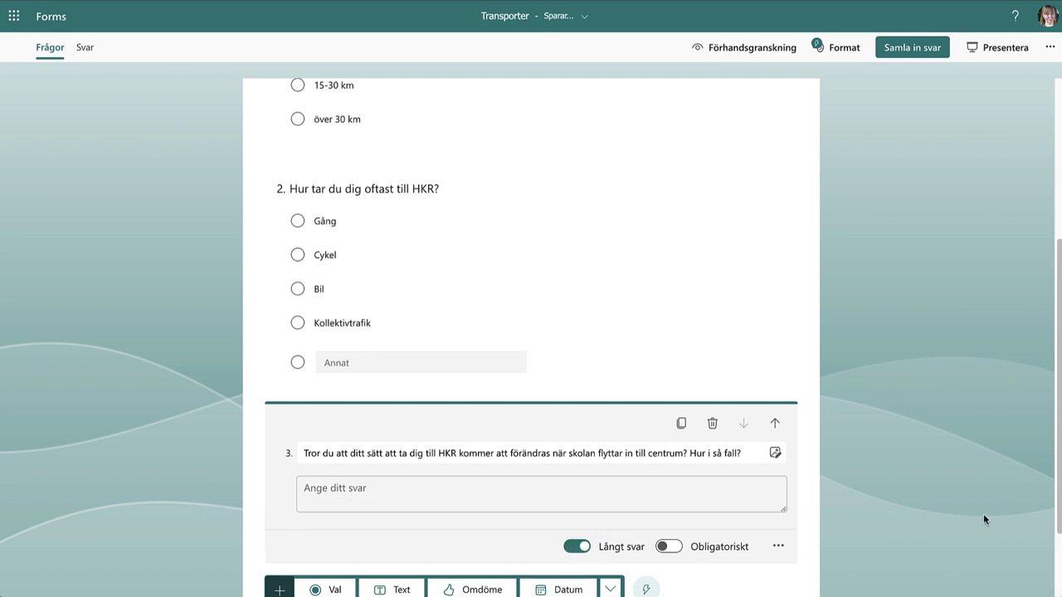
{"action": "left_click", "coordinate": [918, 499]}
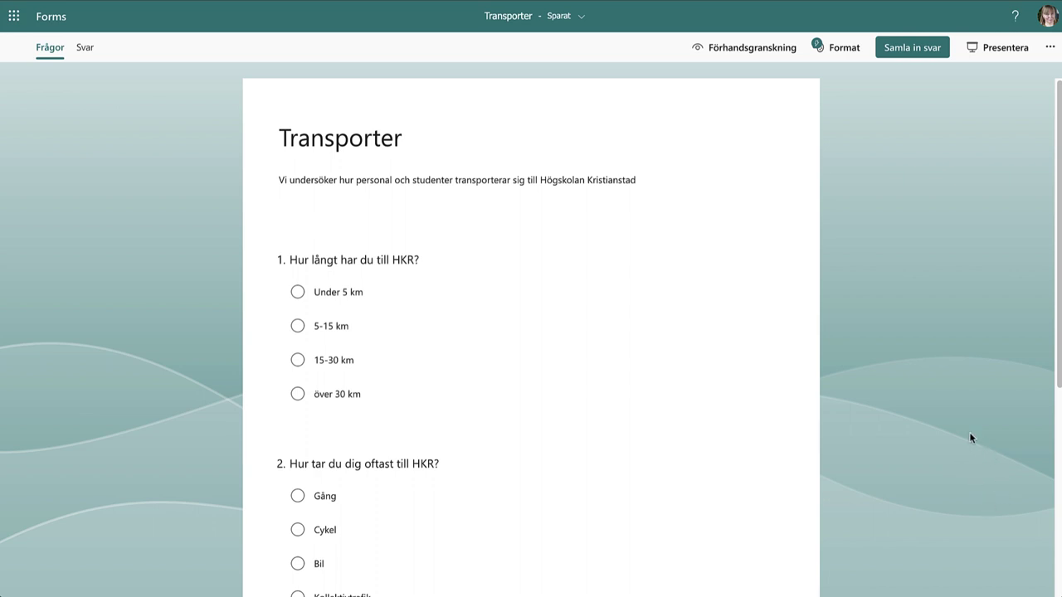
- Apply the suggested form style with the grey concrete desk background and brown title text
{"action": "left_click", "coordinate": [844, 52]}
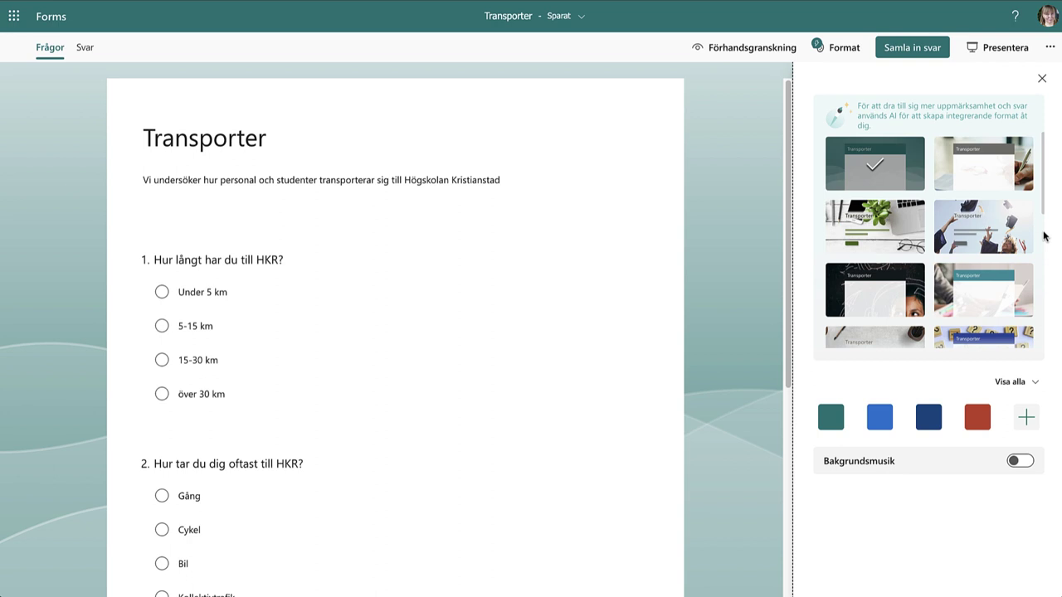
{"action": "scroll", "coordinate": [1025, 230], "scroll_direction": "down", "scroll_amount": 3}
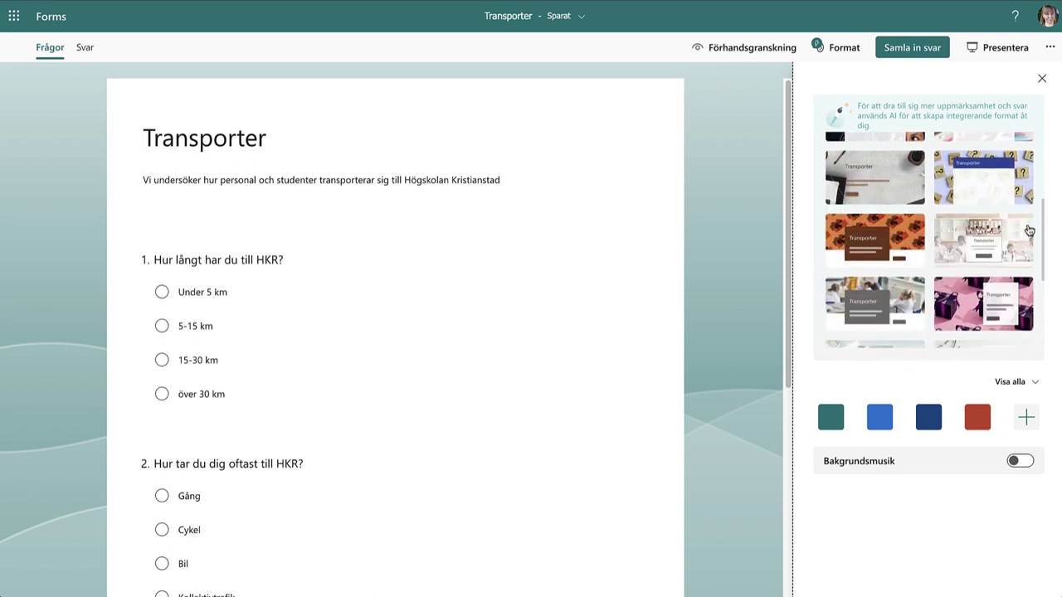
{"action": "scroll", "coordinate": [1029, 230], "scroll_direction": "down", "scroll_amount": 1}
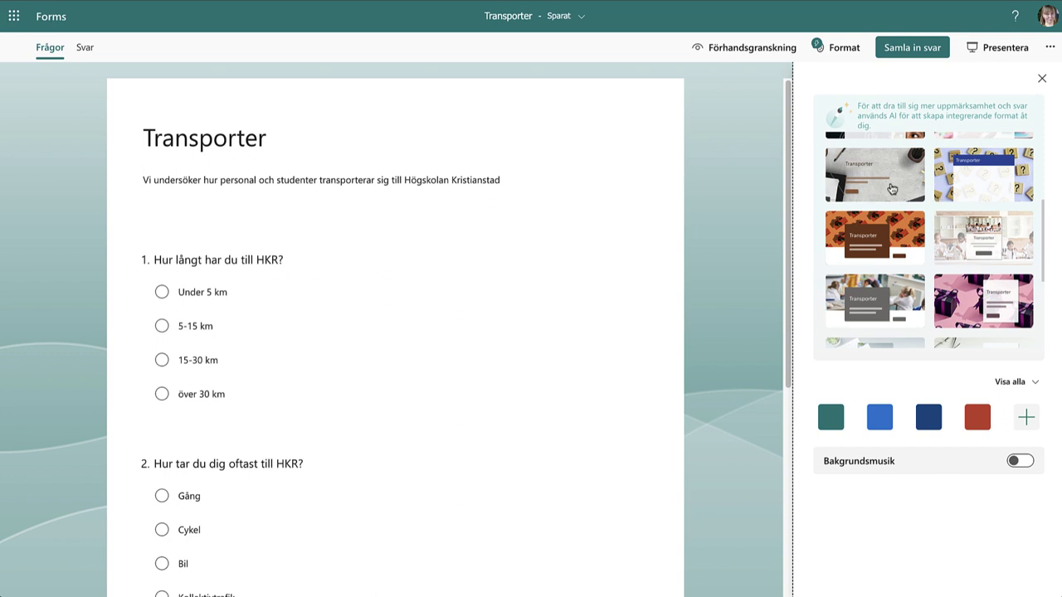
{"action": "left_click", "coordinate": [892, 189]}
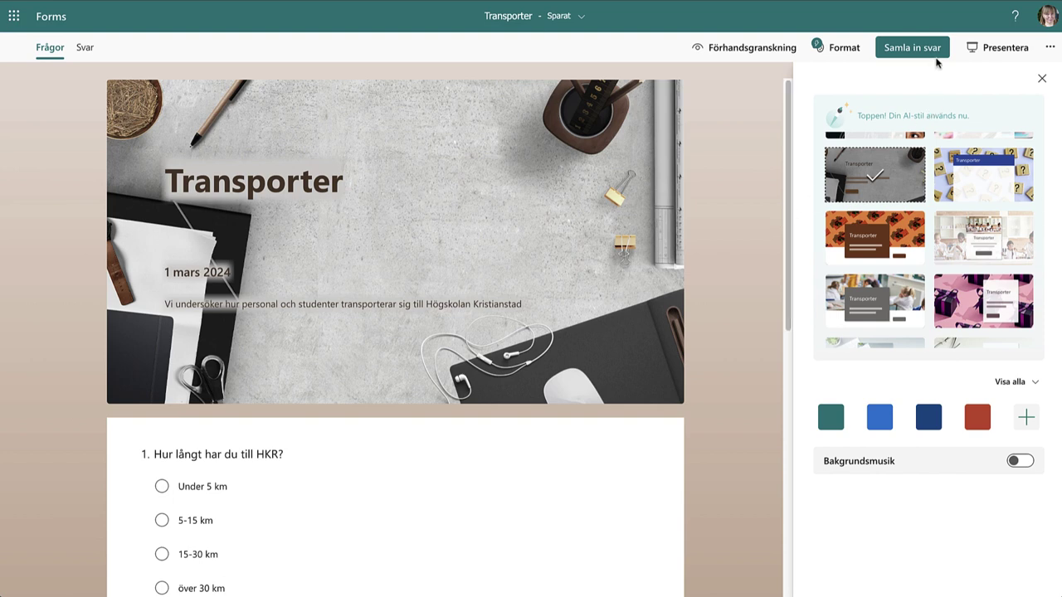
- Let everyone answer the form (Alla kan svara) and copy its shortened response link
{"action": "left_click", "coordinate": [938, 56]}
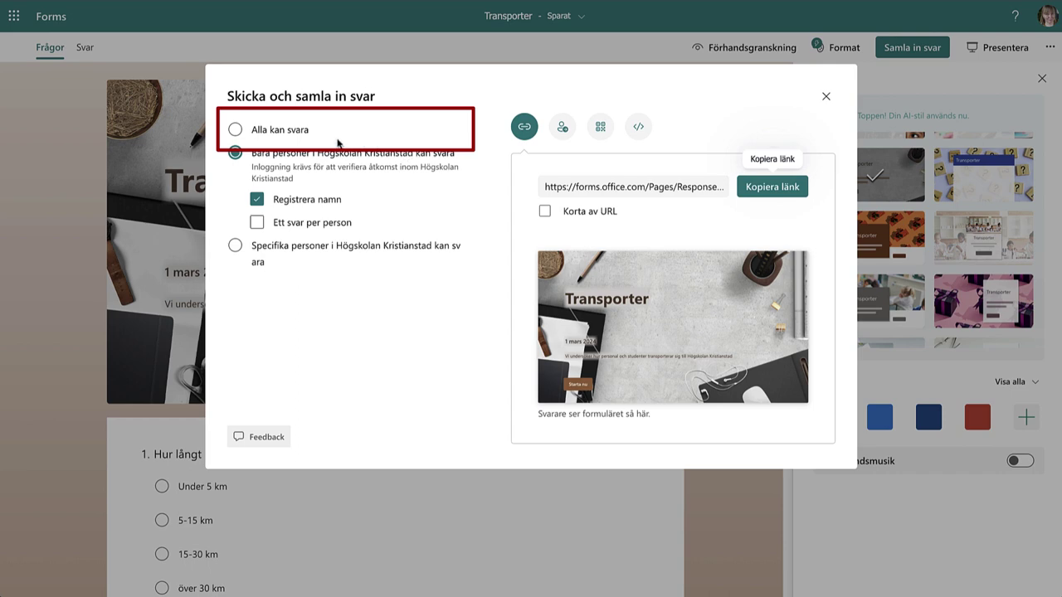
{"action": "left_click", "coordinate": [293, 137]}
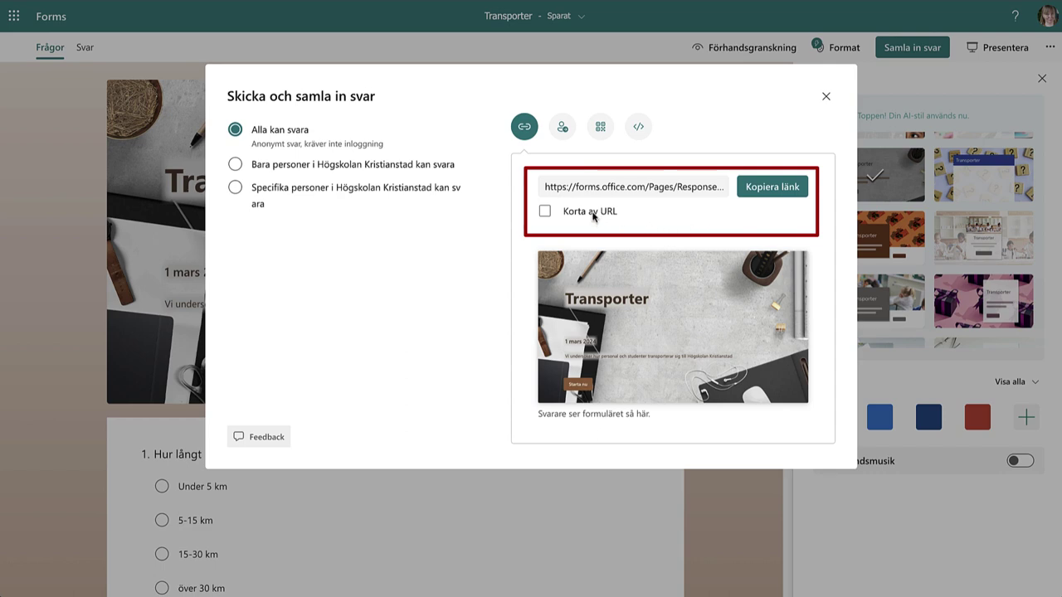
{"action": "left_click", "coordinate": [591, 213]}
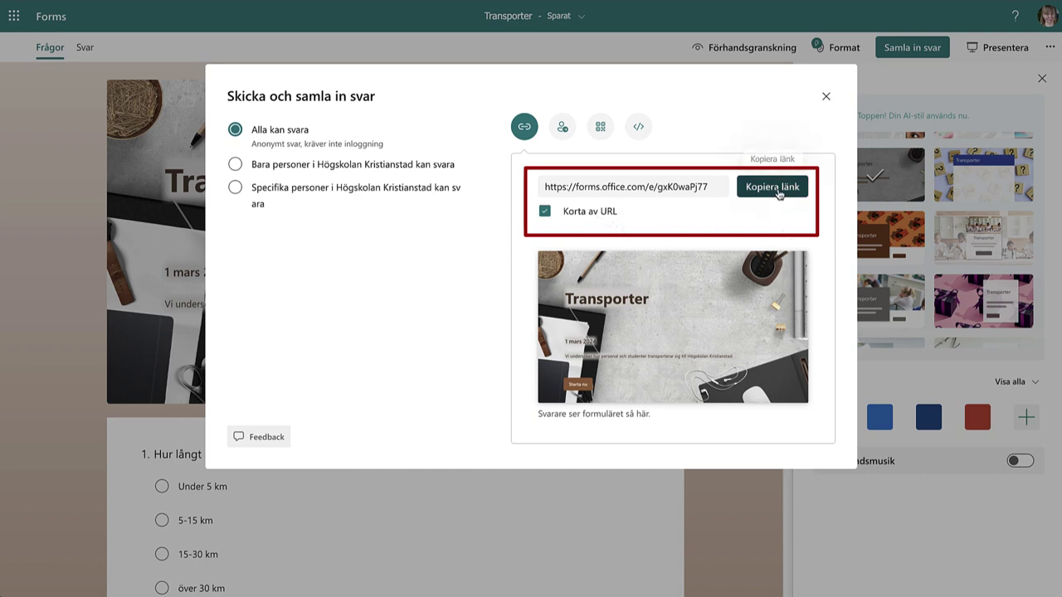
{"action": "left_click", "coordinate": [779, 196]}
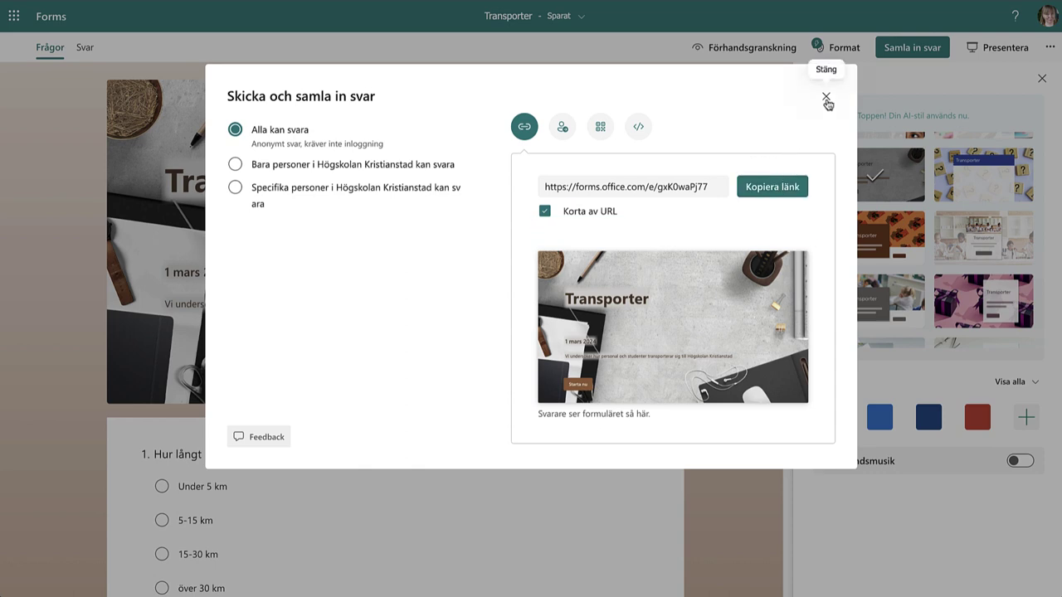
{"action": "left_click", "coordinate": [826, 99]}
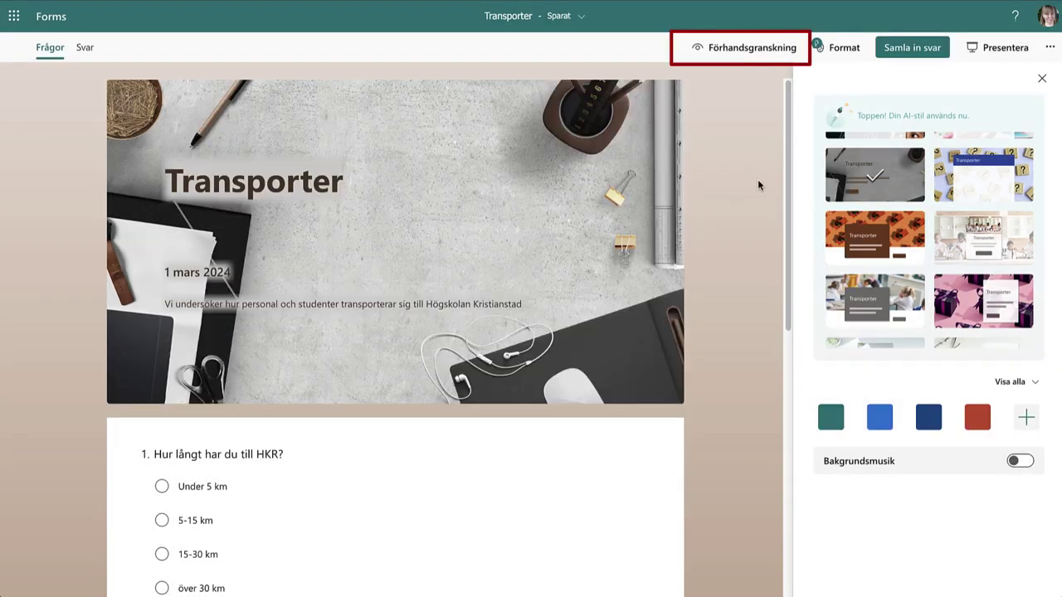
- Preview the form as a respondent and answer question 1 with "Under 5 km" and question 2 with "Cykel"
{"action": "left_click", "coordinate": [754, 49]}
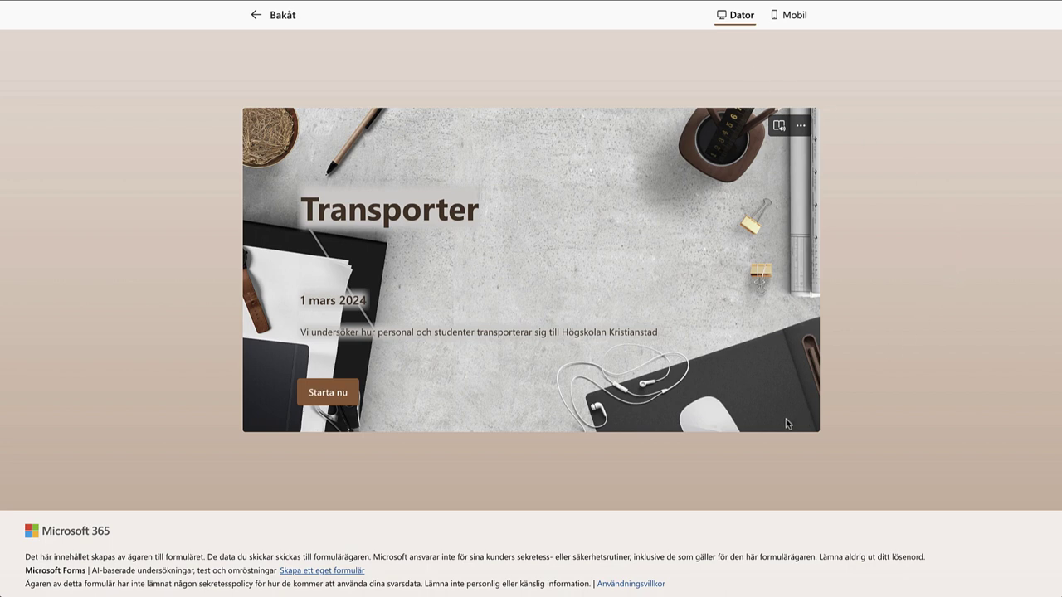
{"action": "left_click", "coordinate": [337, 397]}
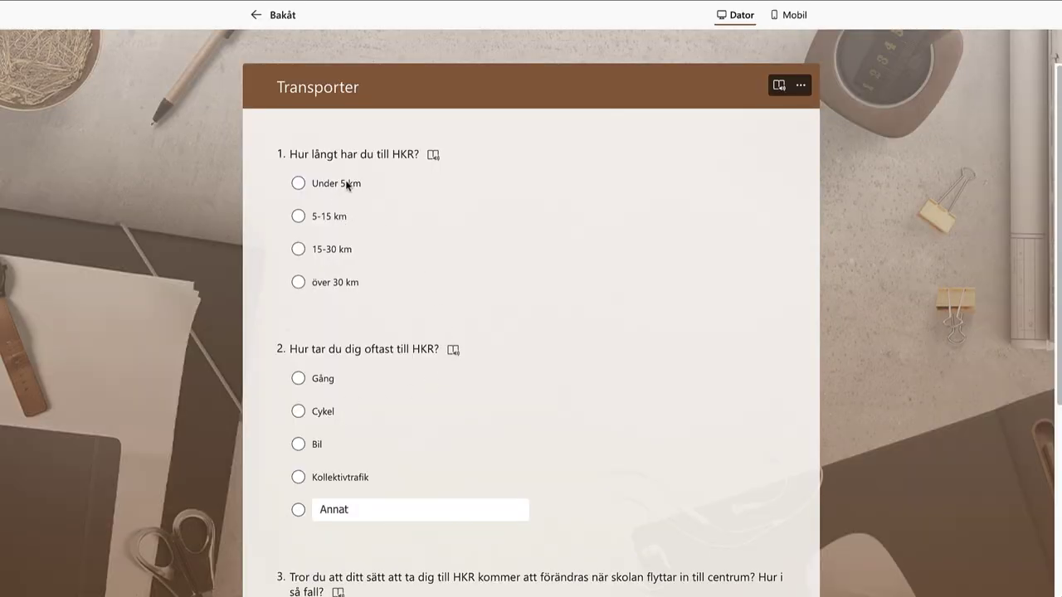
{"action": "left_click", "coordinate": [347, 185]}
{"action": "left_click", "coordinate": [323, 415]}
{"action": "scroll", "coordinate": [581, 444], "scroll_direction": "down", "scroll_amount": 1}
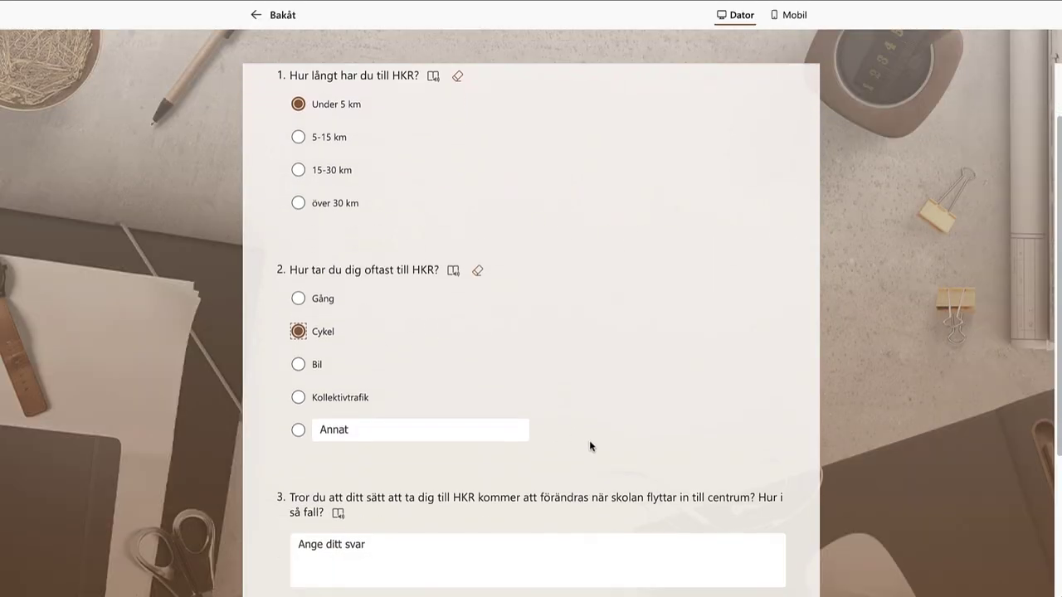
- Answer question 3 with "Nej det blir samma", submit the test response and return to the form editor
{"action": "scroll", "coordinate": [590, 446], "scroll_direction": "down", "scroll_amount": 2}
{"action": "left_click", "coordinate": [556, 421]}
{"action": "type", "text": "Nej de"}
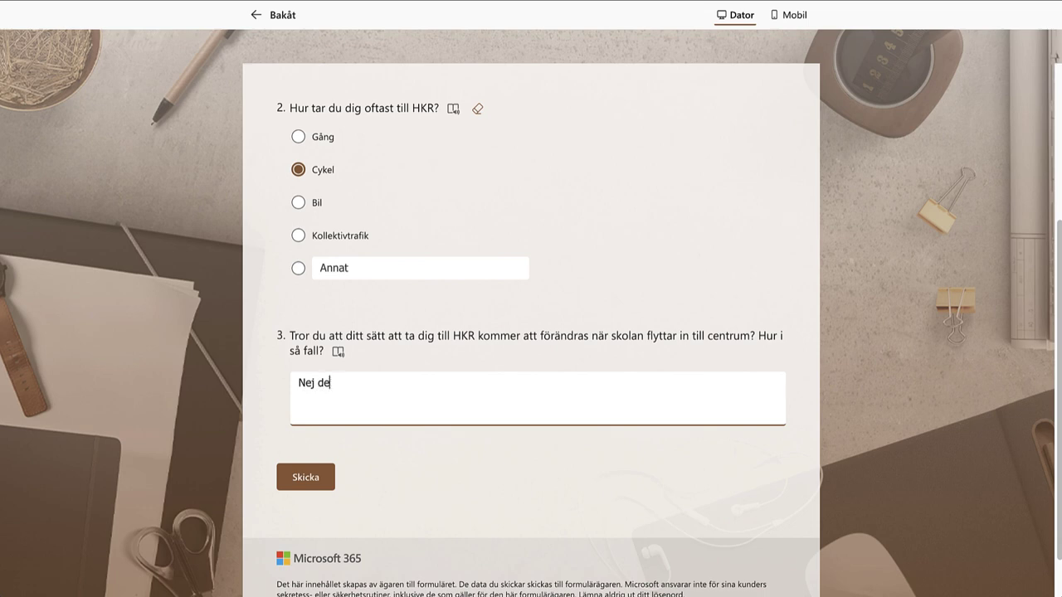
{"action": "type", "text": "t blir samma"}
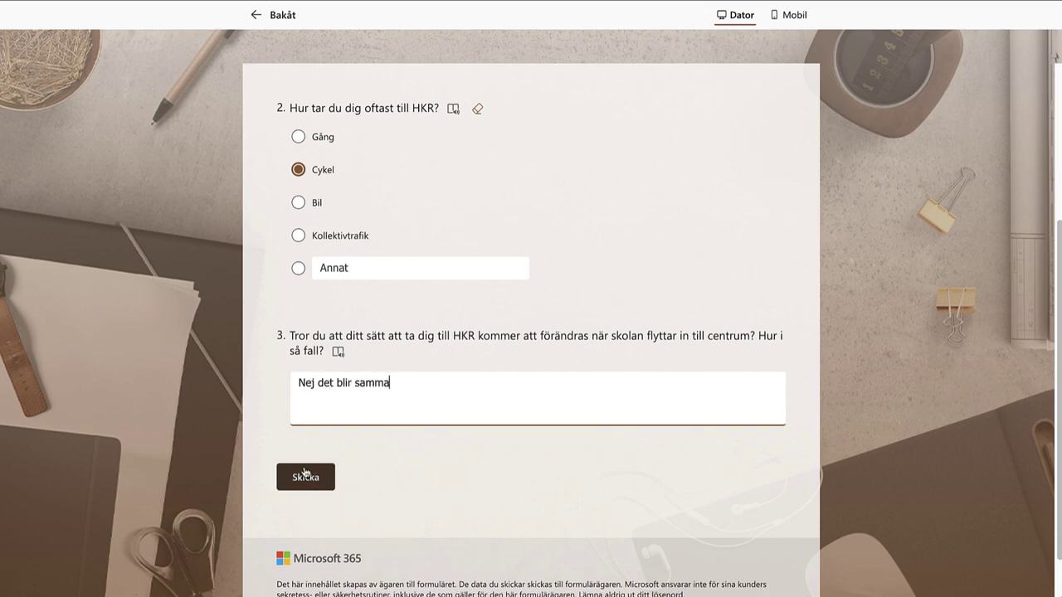
{"action": "left_click", "coordinate": [305, 474]}
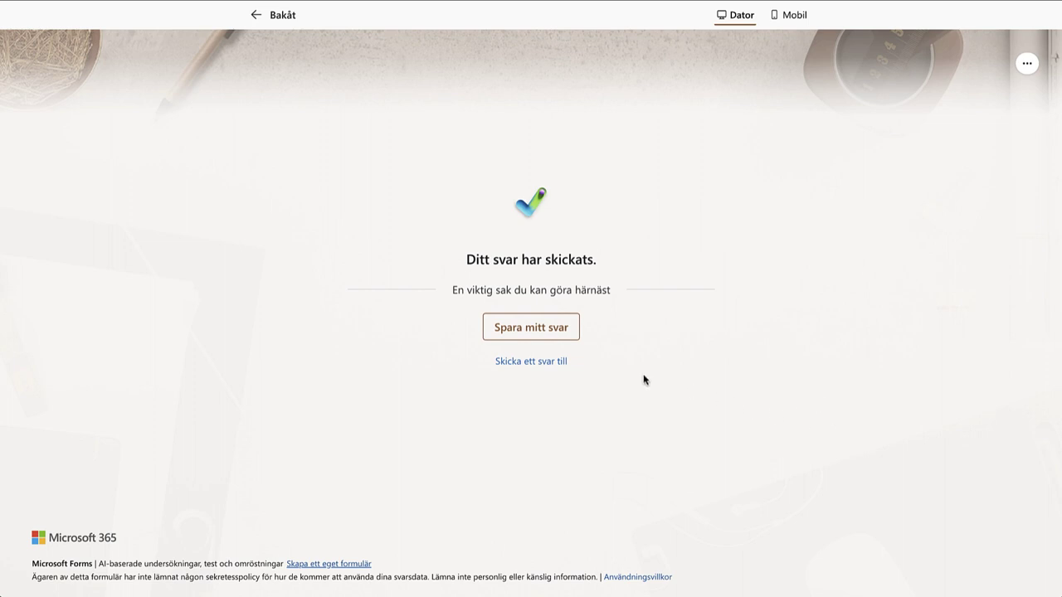
{"action": "left_click", "coordinate": [282, 17]}
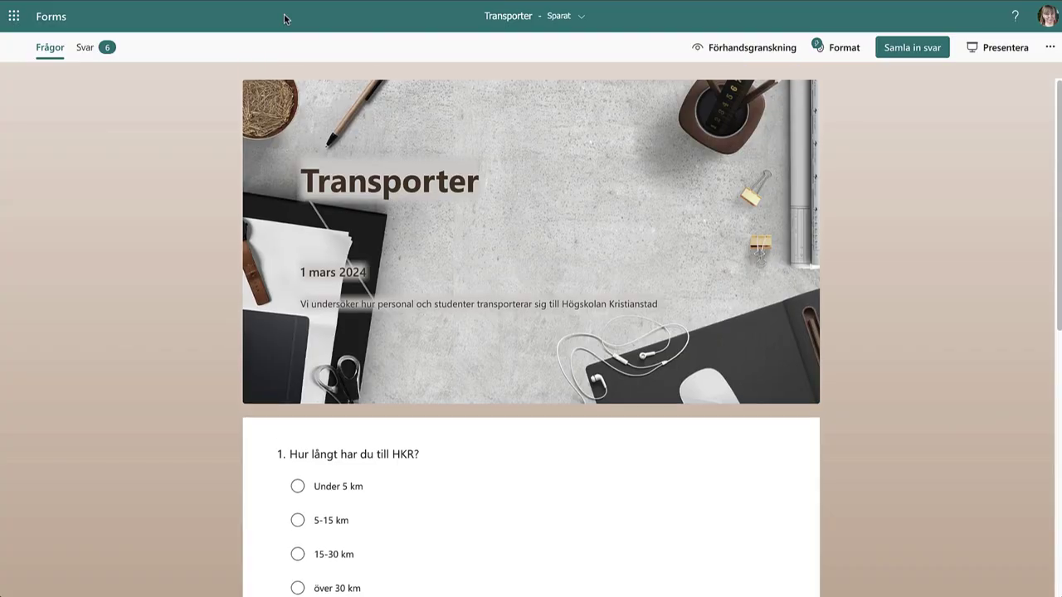
- Review the collected response summary and the detailed list of answers to "Hur långt har du till HKR?"
{"action": "left_click", "coordinate": [92, 56]}
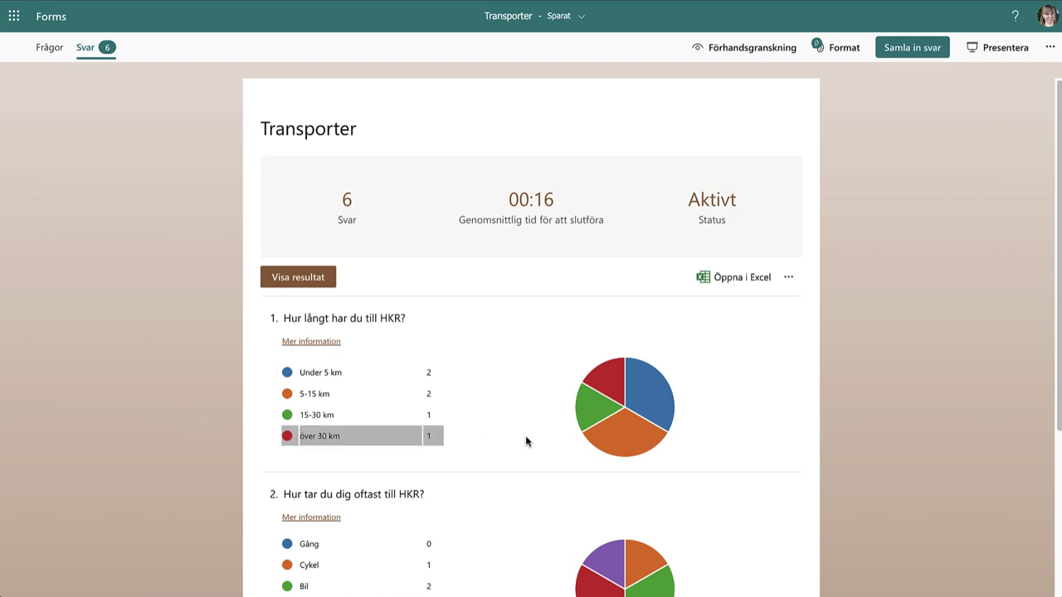
{"action": "left_click", "coordinate": [334, 343]}
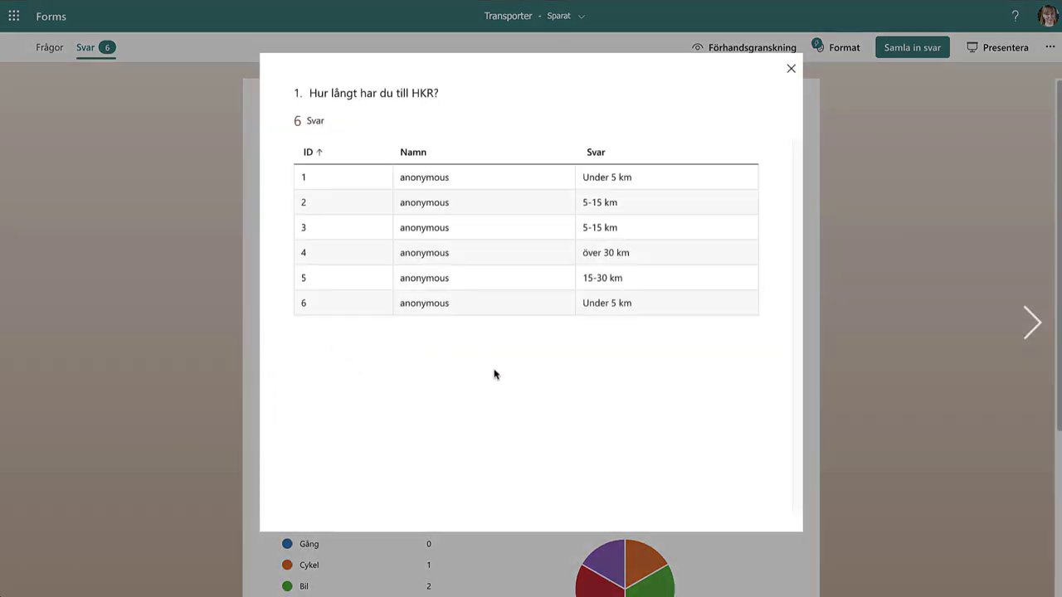
{"action": "left_click", "coordinate": [792, 71]}
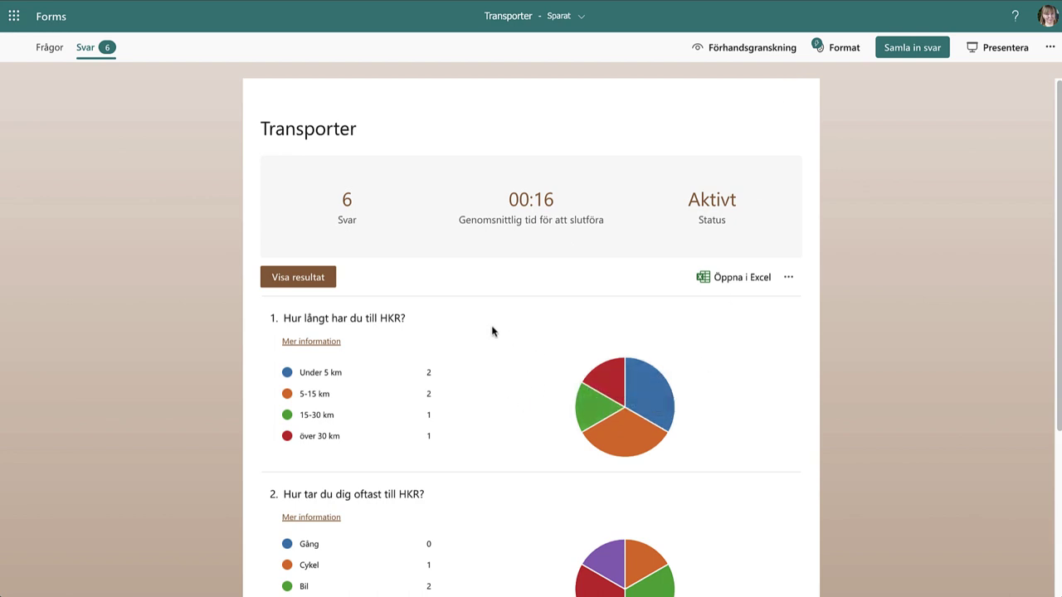
- Look through the individual results of the first few respondents and return to the response summary
{"action": "left_click", "coordinate": [310, 279]}
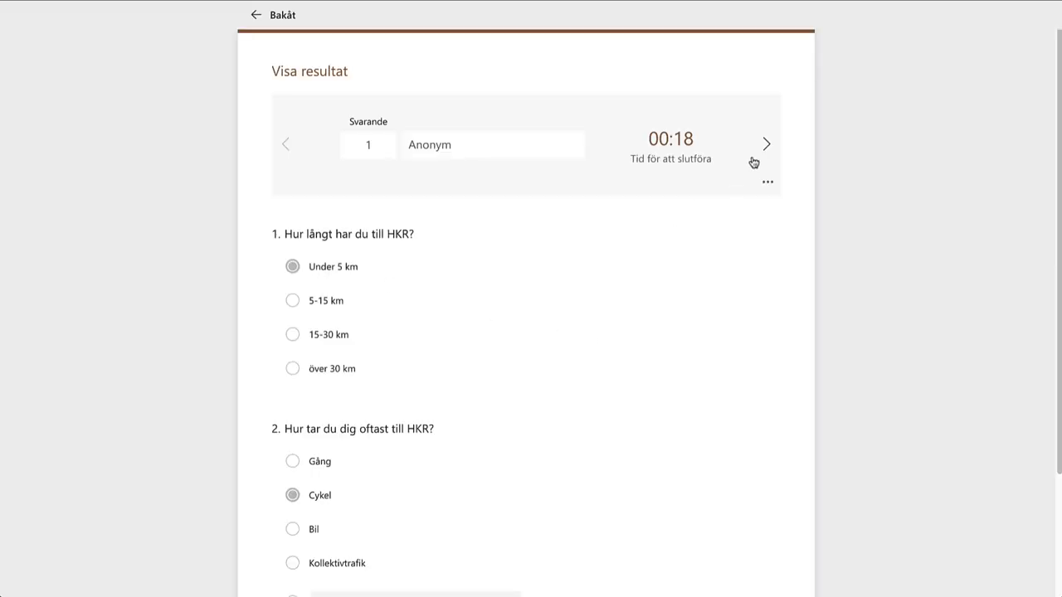
{"action": "left_click", "coordinate": [766, 145]}
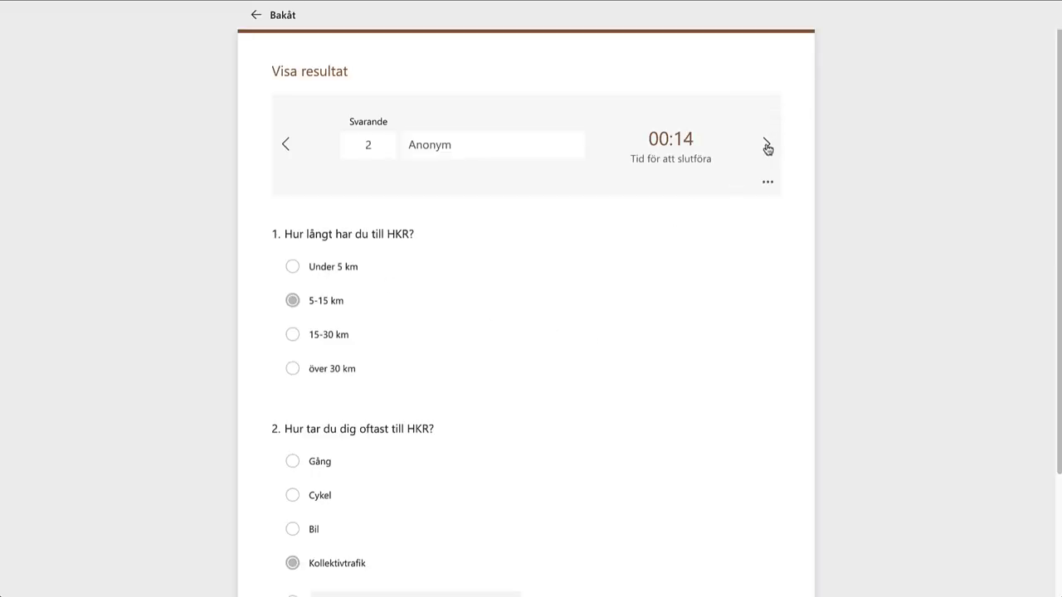
{"action": "left_click", "coordinate": [765, 146]}
{"action": "left_click", "coordinate": [274, 15]}
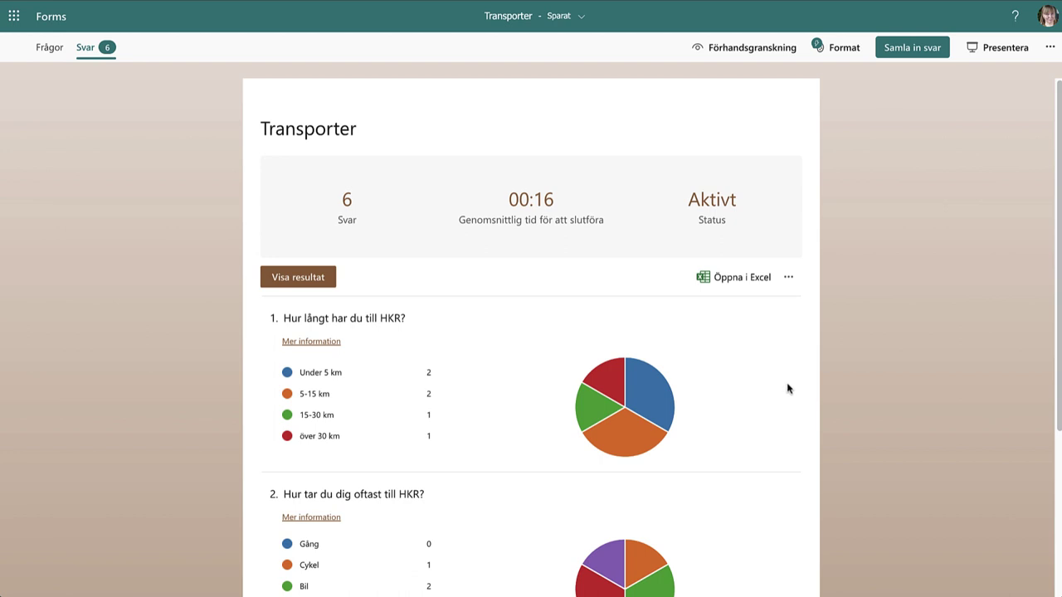
- Permanently delete all existing test responses to the Transporter form
{"action": "left_click", "coordinate": [789, 279]}
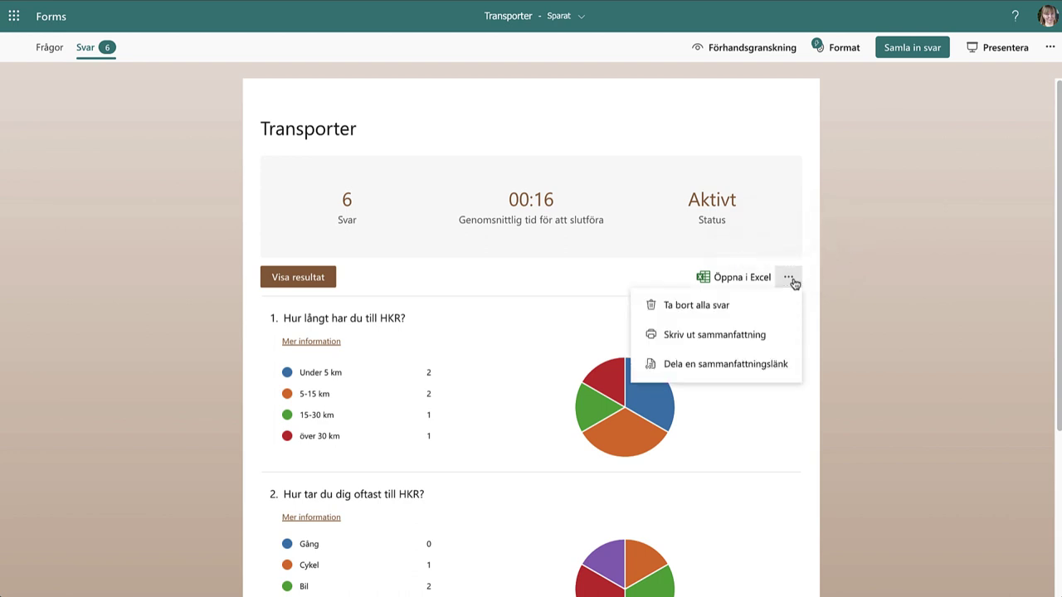
{"action": "left_click", "coordinate": [732, 304]}
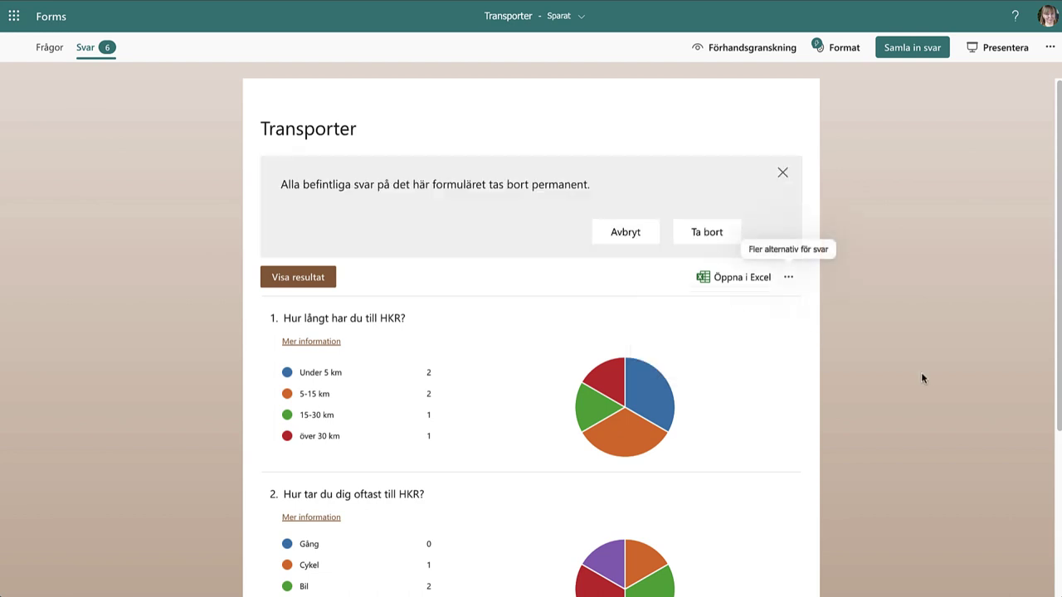
{"action": "left_click", "coordinate": [708, 233]}
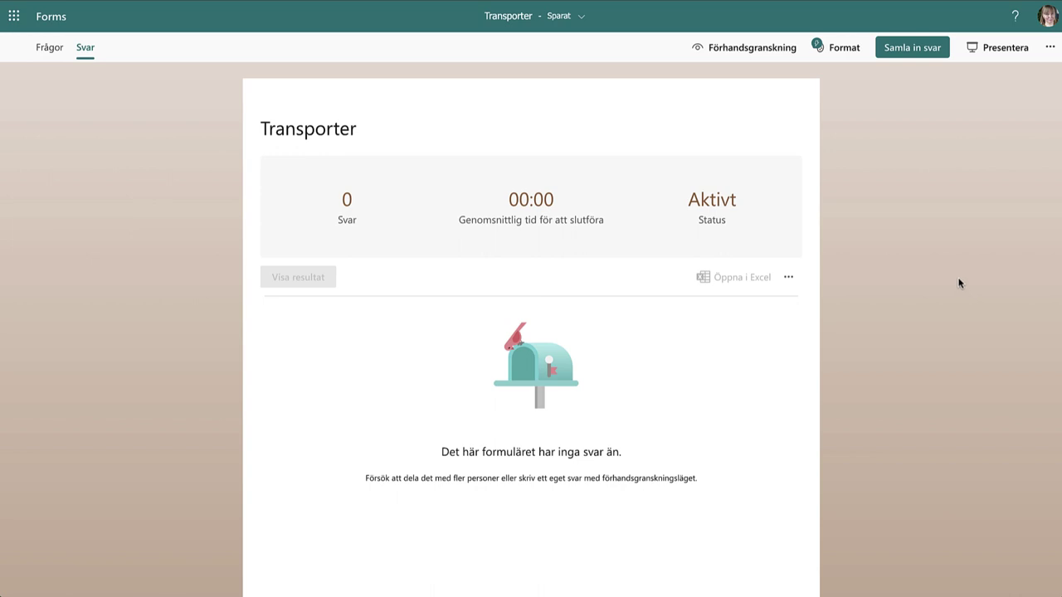
- Shorten the form's response link for anyone to answer and copy it for sharing
{"action": "left_click", "coordinate": [900, 48]}
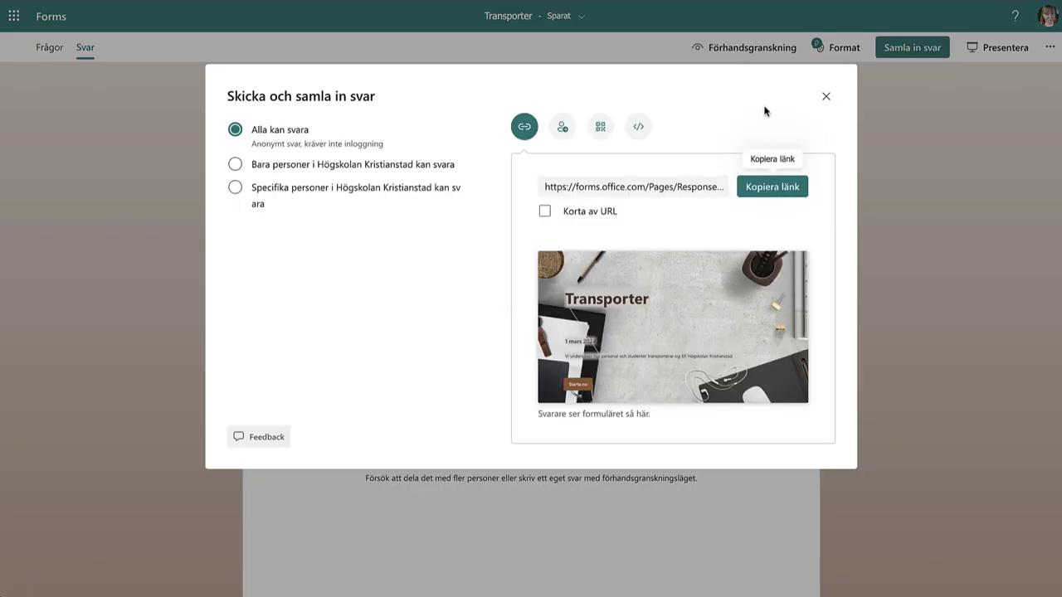
{"action": "left_click", "coordinate": [606, 214]}
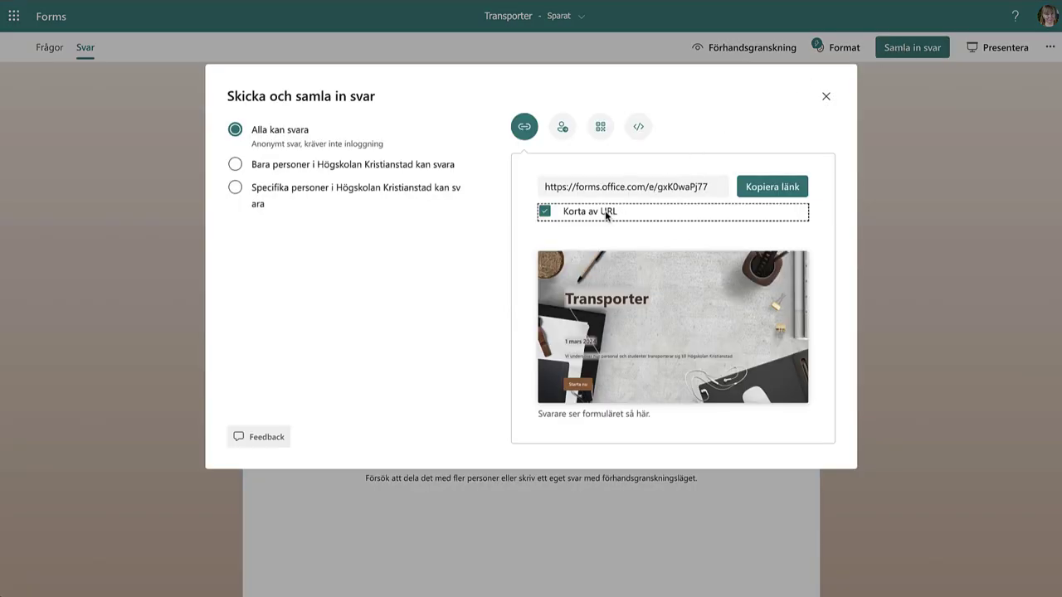
{"action": "left_click", "coordinate": [782, 187]}
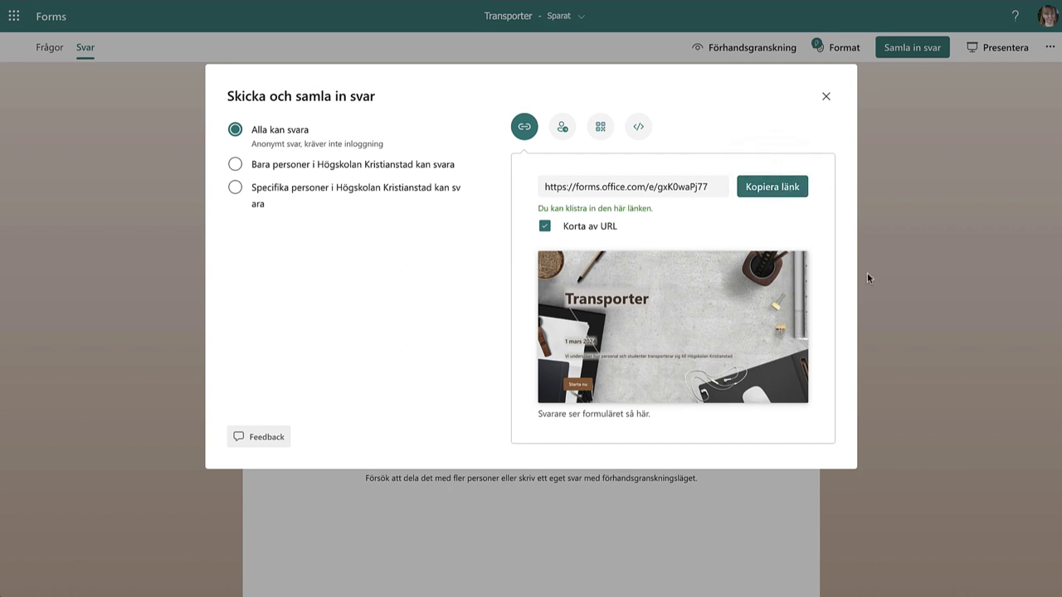